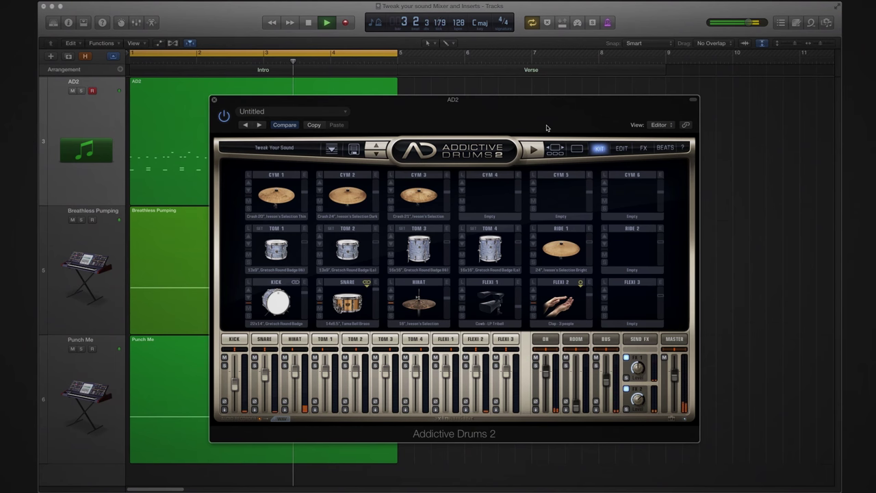
Step: Switch Addictive Drums 2 from the Kit page to the EDIT page
click(623, 150)
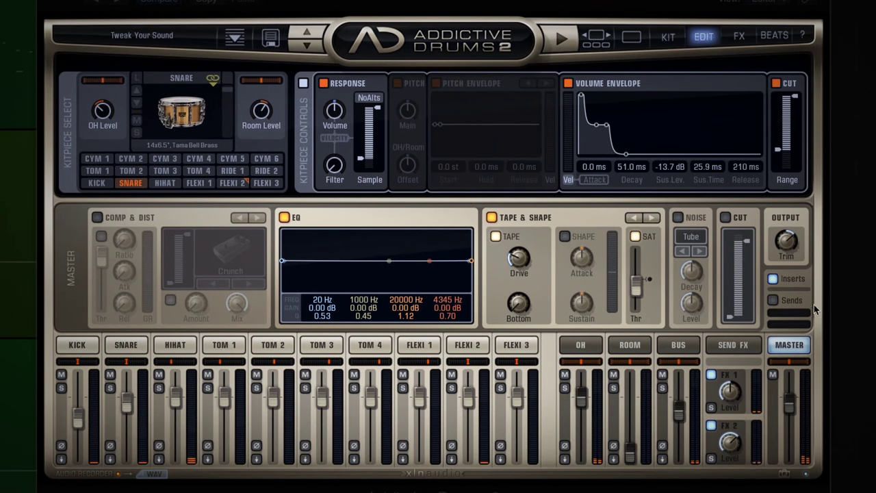
Step: Step through the Kick, Snare, Hihat, OH, Room, Bus and Master channels, ending back on Room
click(75, 345)
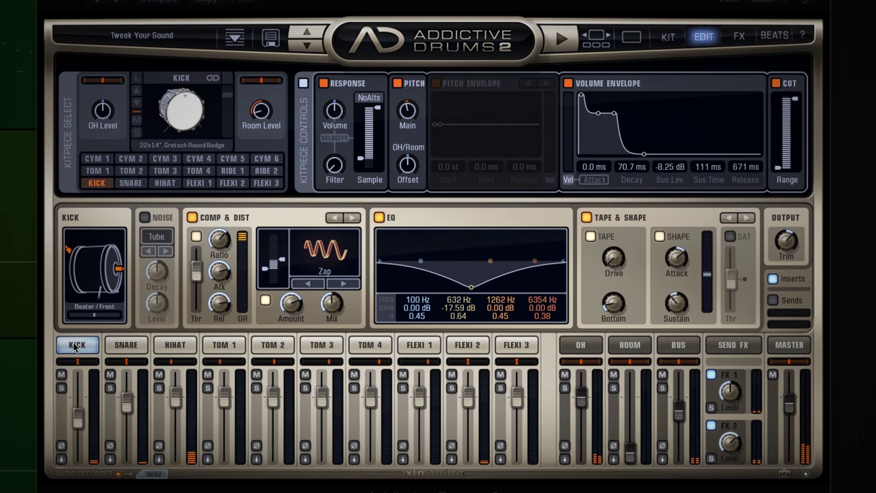
click(126, 345)
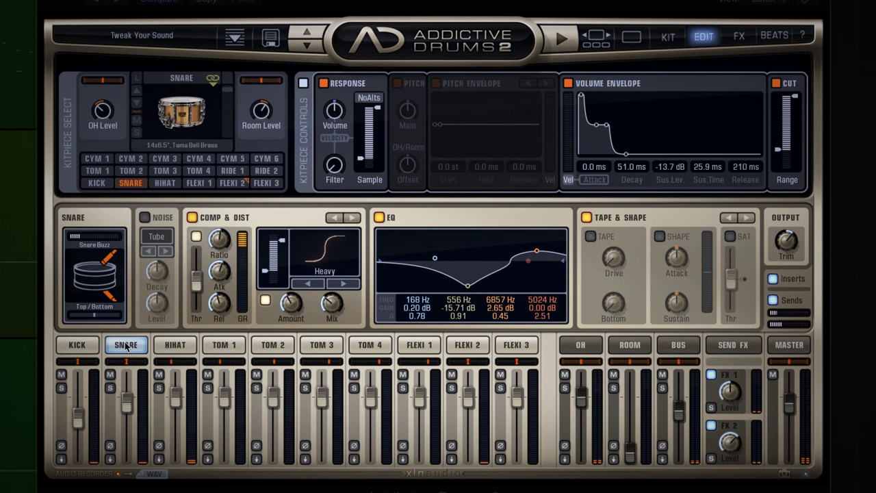
click(175, 346)
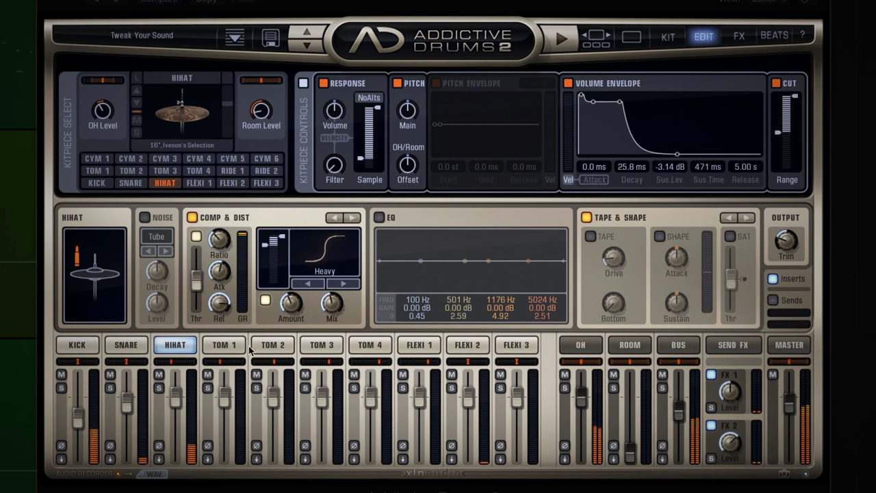
click(579, 346)
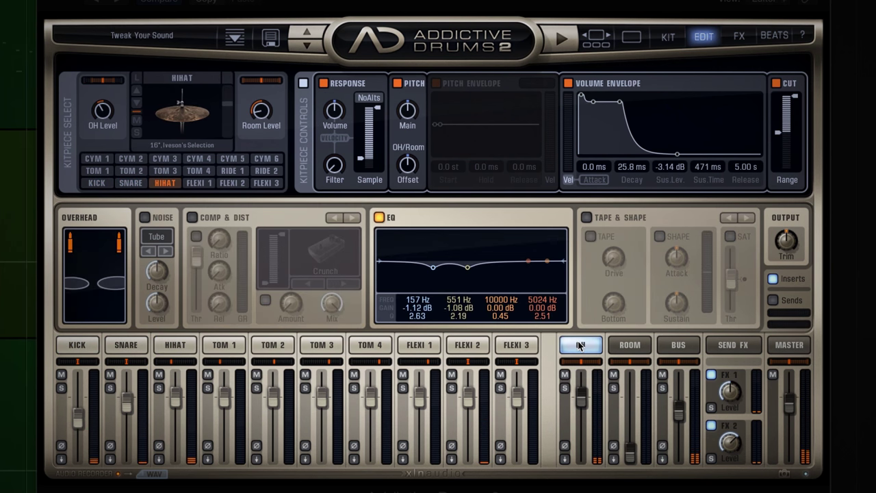
click(647, 348)
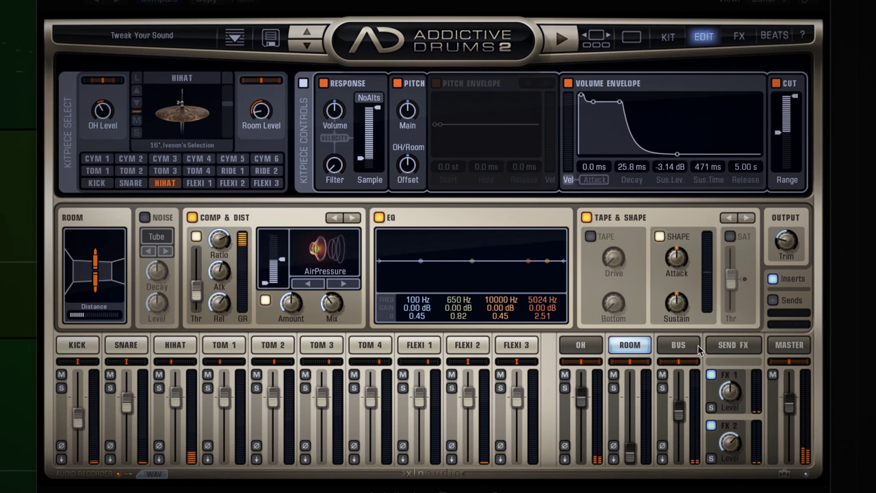
click(678, 345)
click(789, 346)
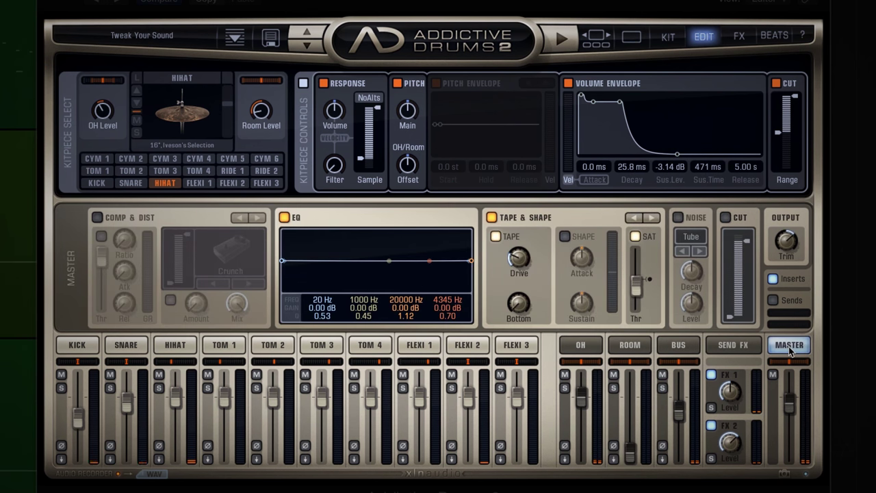
click(630, 346)
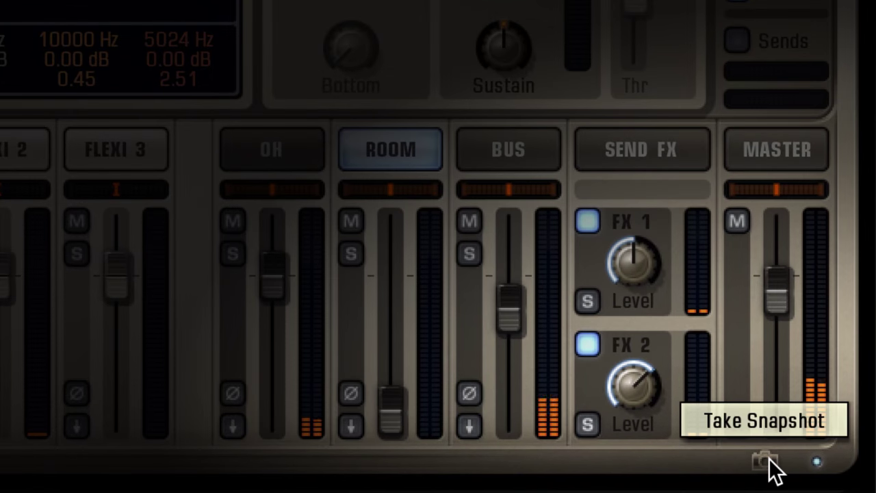
Step: Store the current Room and mix settings as mixer snapshot 1
click(767, 460)
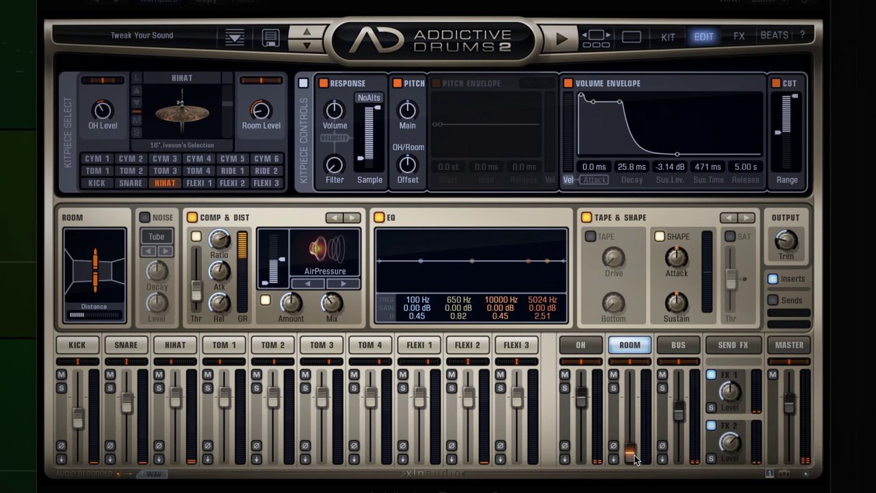
Step: Raise the Room fader, cut its 650 Hz band about 3.8 dB, lower Shape Attack and raise Sustain
drag(632, 456, 633, 413)
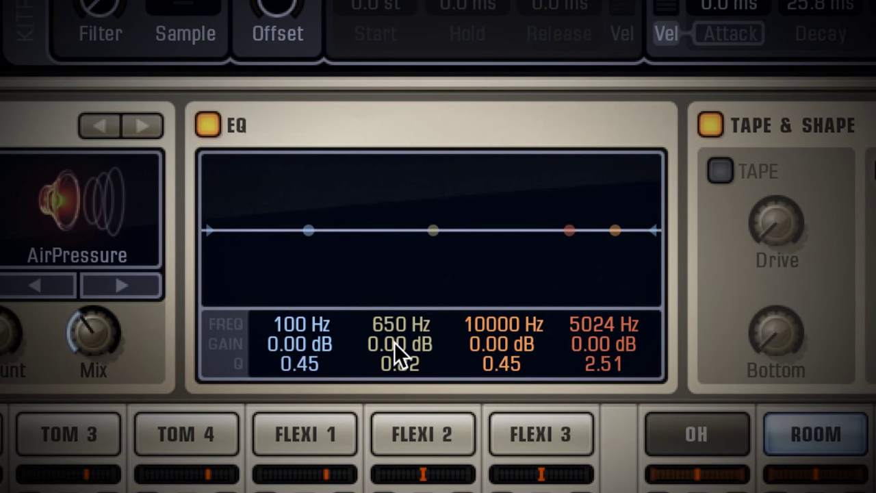
drag(394, 342, 391, 372)
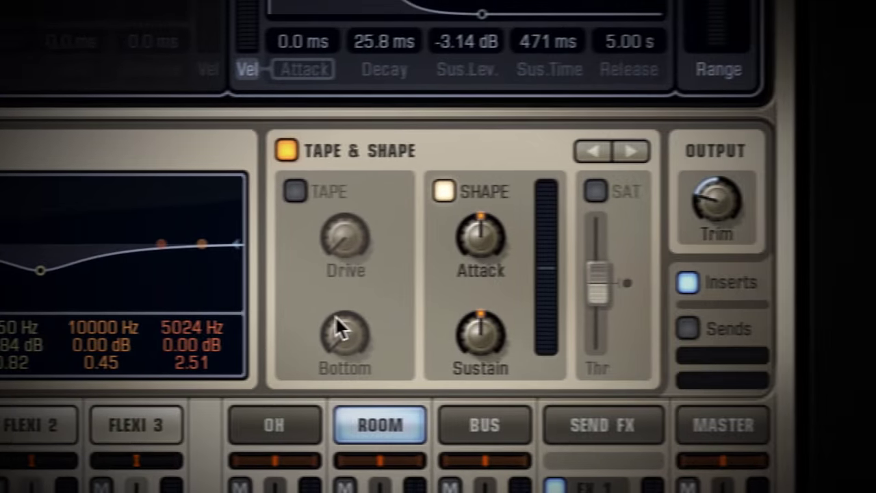
mouse_move(482, 233)
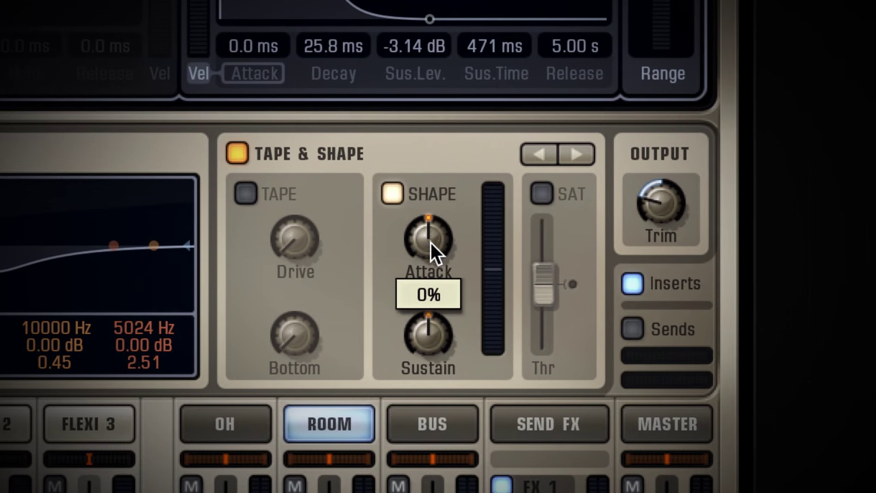
drag(430, 241, 429, 298)
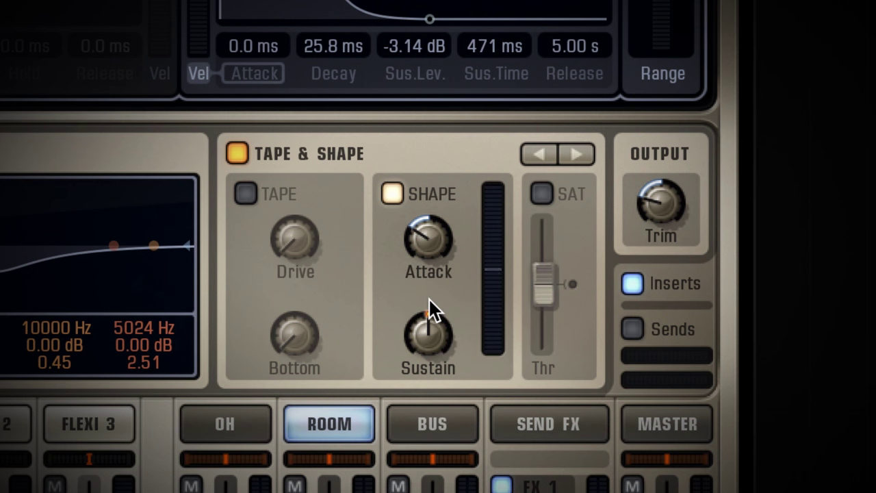
drag(429, 335, 433, 272)
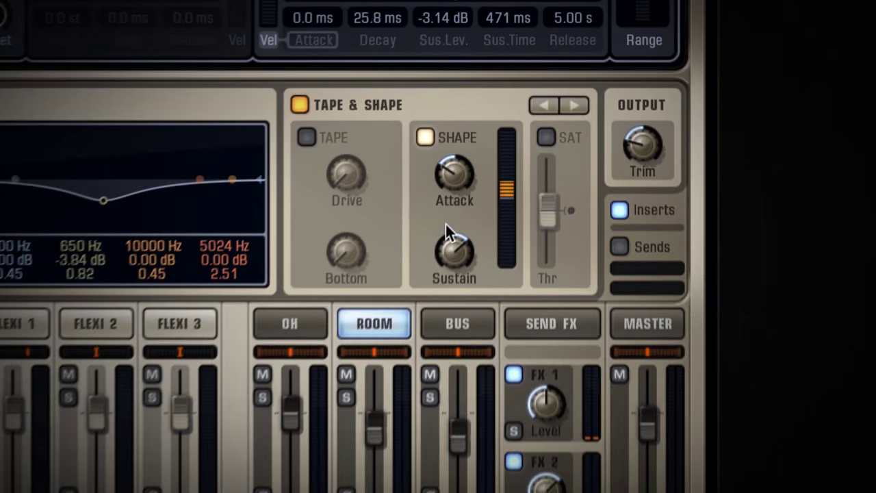
Step: Mute and unmute the Room channel to compare, then bring up the Master channel settings
click(346, 373)
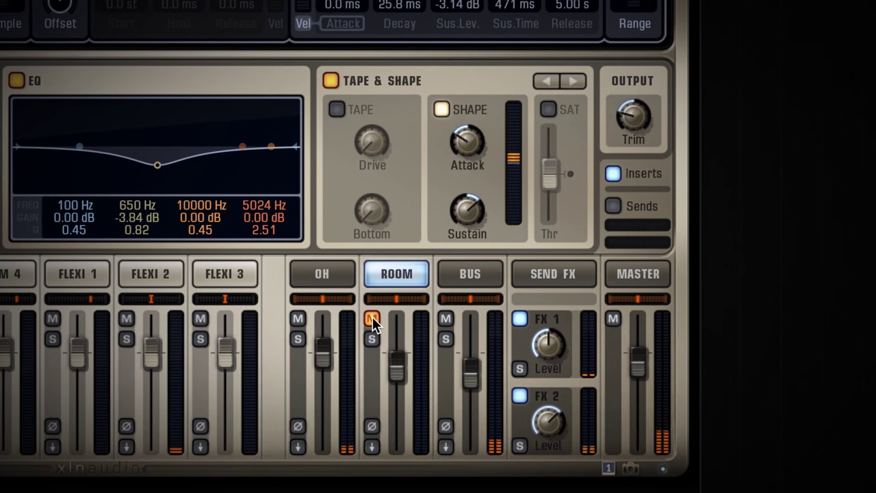
click(372, 319)
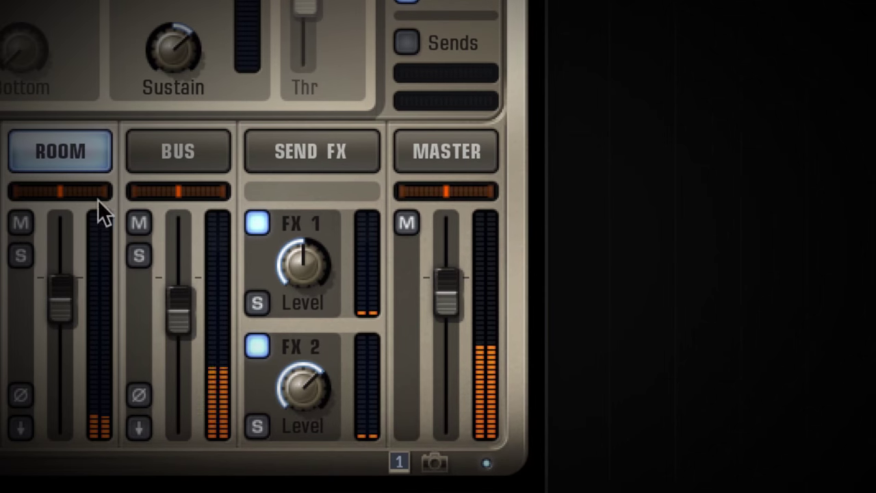
click(437, 152)
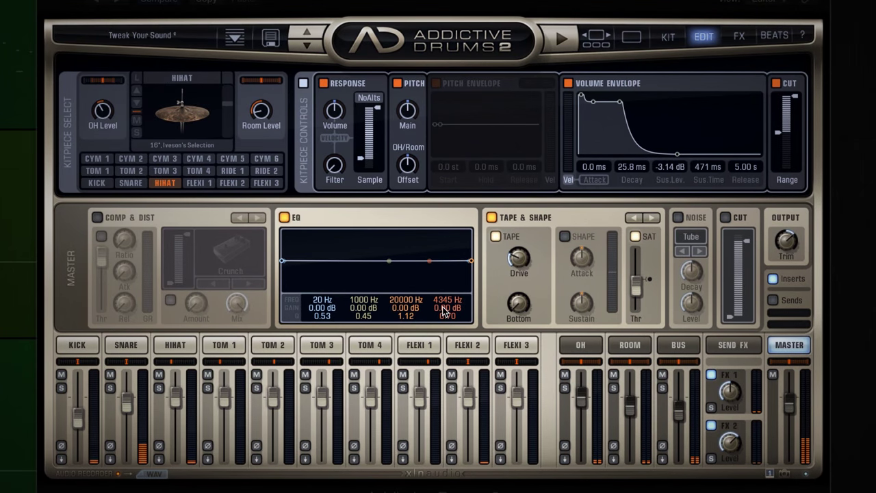
Step: Boost the Master's 4345 Hz band to 1.62 dB, enable SHAPE with more Attack, and store snapshot 2
drag(444, 309, 444, 303)
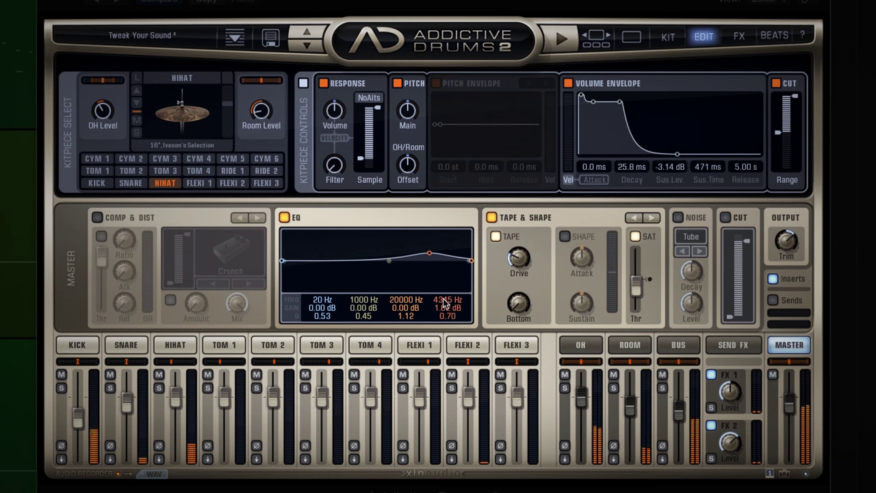
click(581, 261)
drag(581, 248, 584, 237)
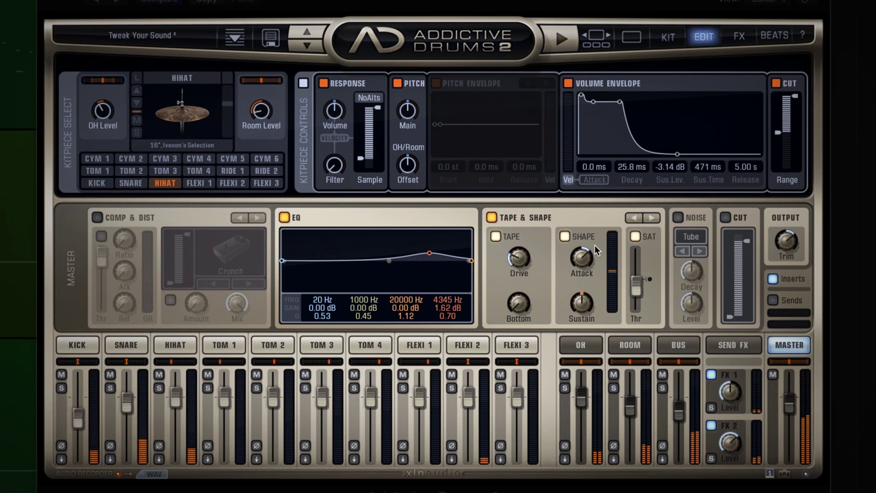
click(786, 475)
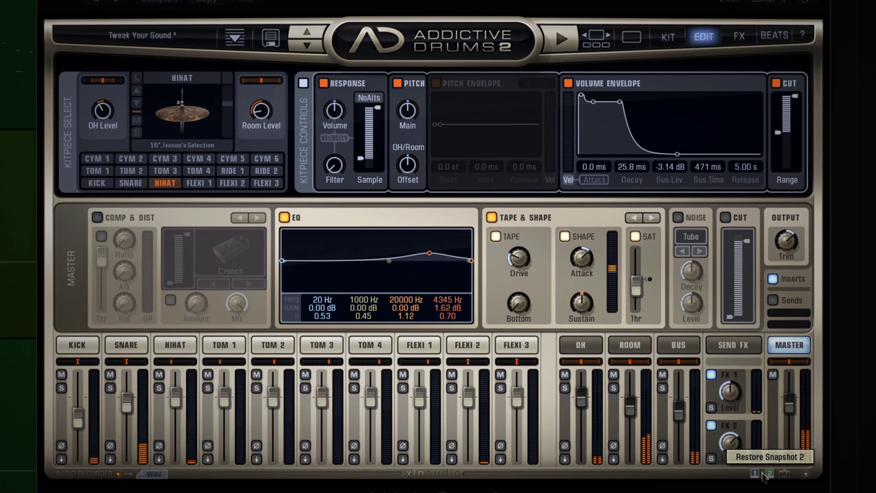
click(755, 473)
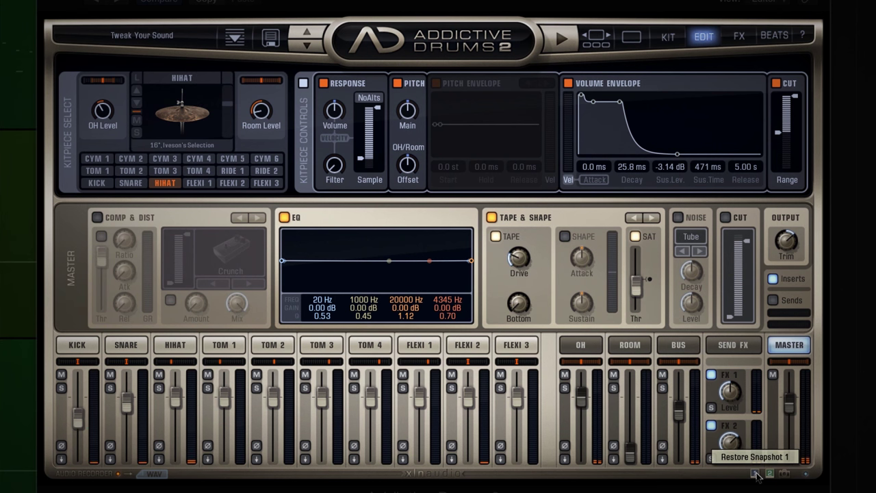
click(770, 473)
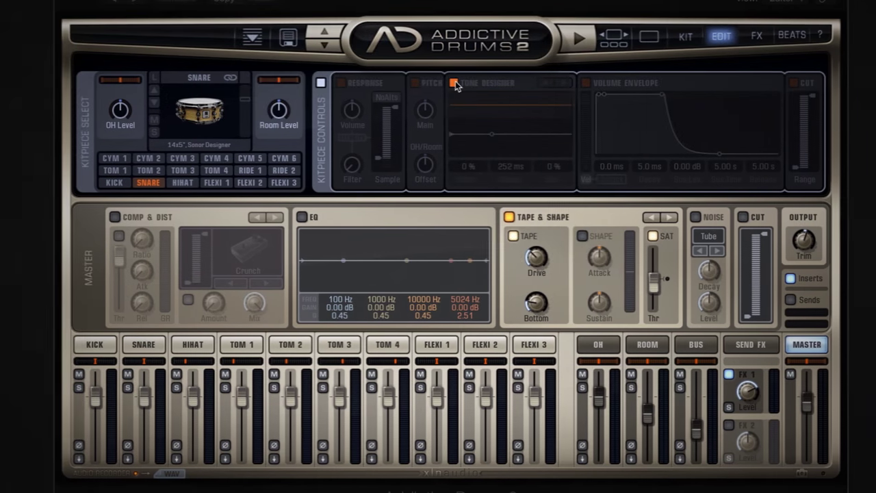
Step: Turn on the snare's Tone Designer and audition the 14x5" Sonor Designer snare
click(454, 83)
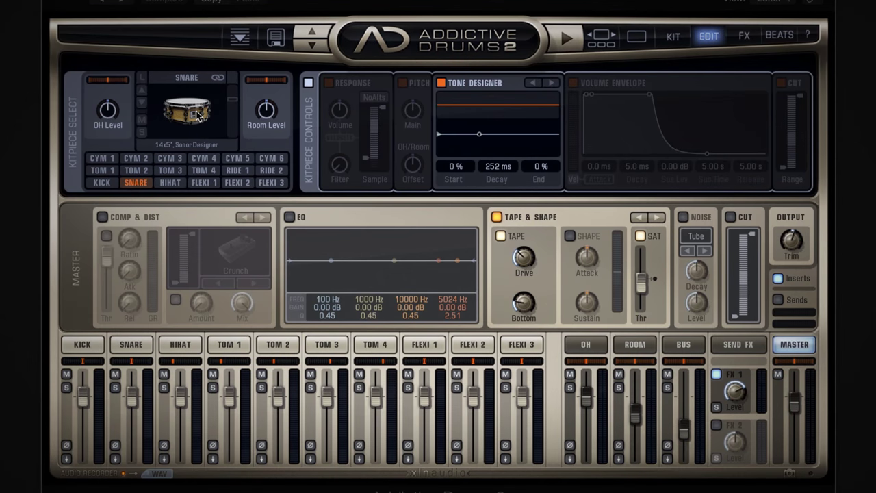
click(198, 113)
click(196, 108)
click(194, 101)
click(192, 96)
click(192, 94)
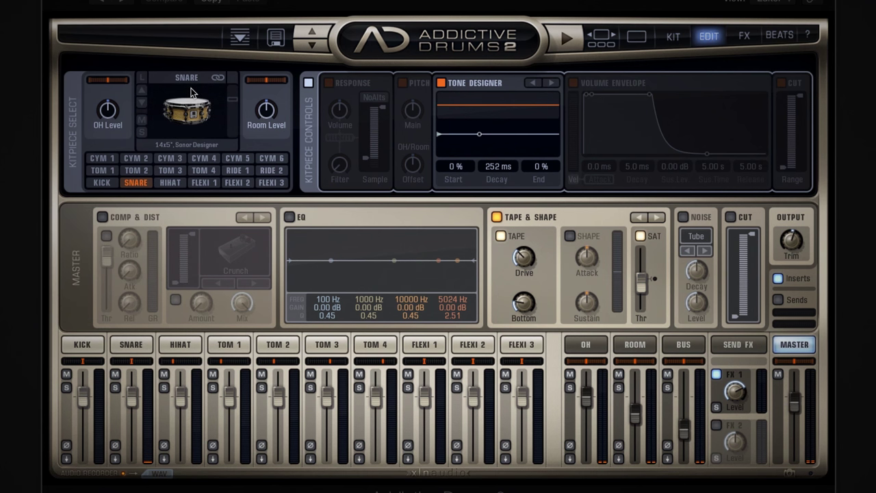
click(183, 96)
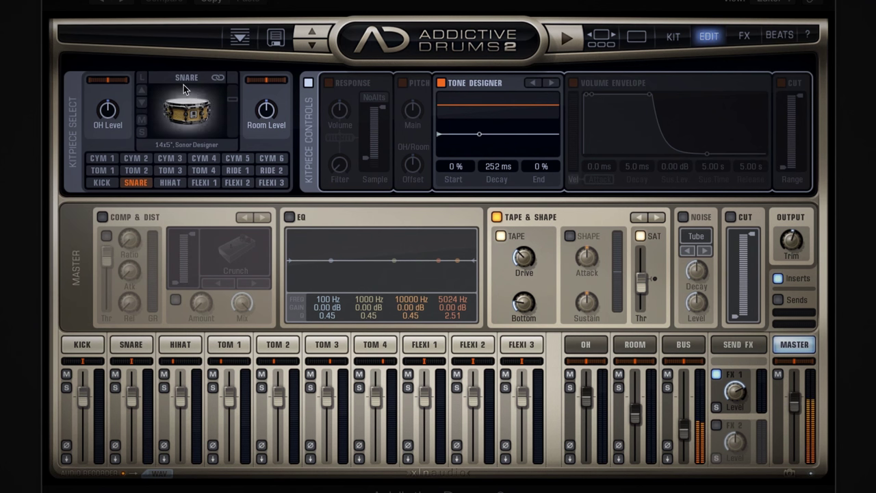
Step: Hit the snare a few more times, then start the song playing in Logic
click(183, 108)
click(182, 118)
click(182, 119)
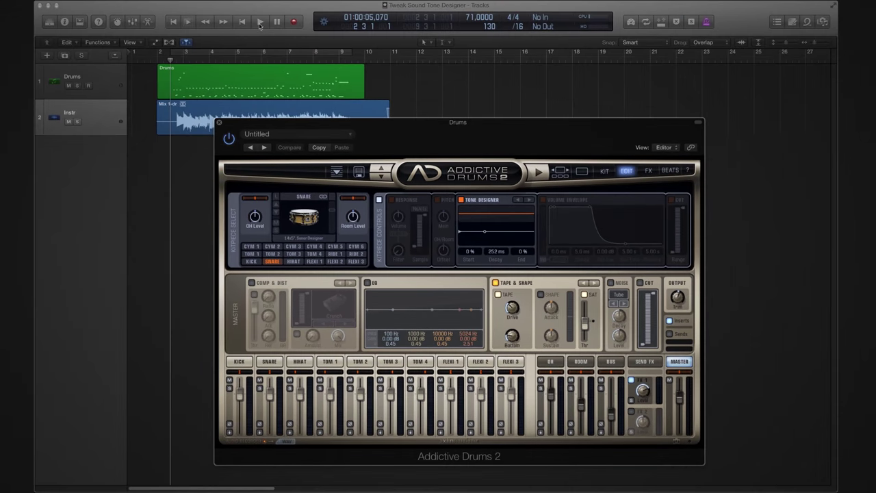
click(261, 22)
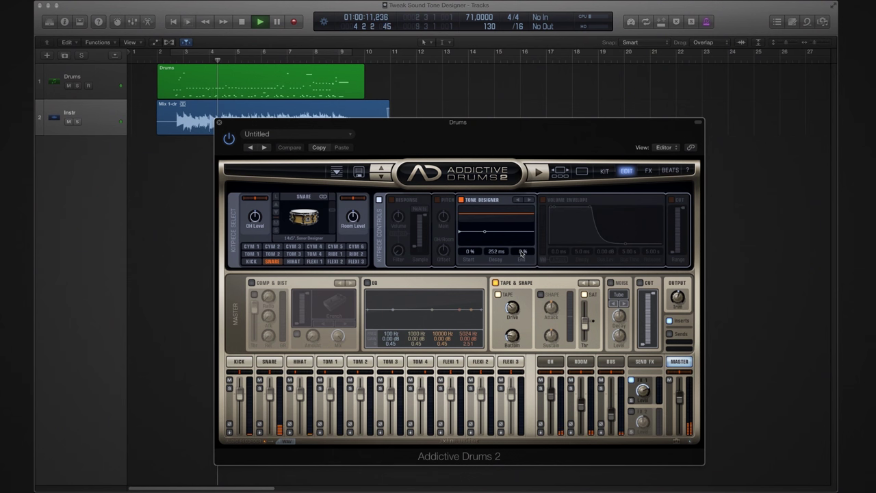
Step: Try a lower snare Tone Designer End, then stop, rewind near the start and reset End to 0 %
drag(521, 253, 526, 287)
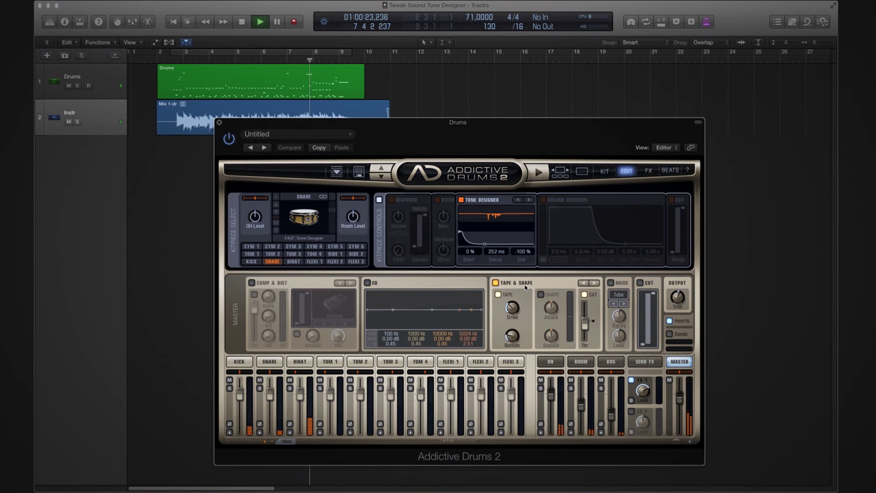
click(244, 22)
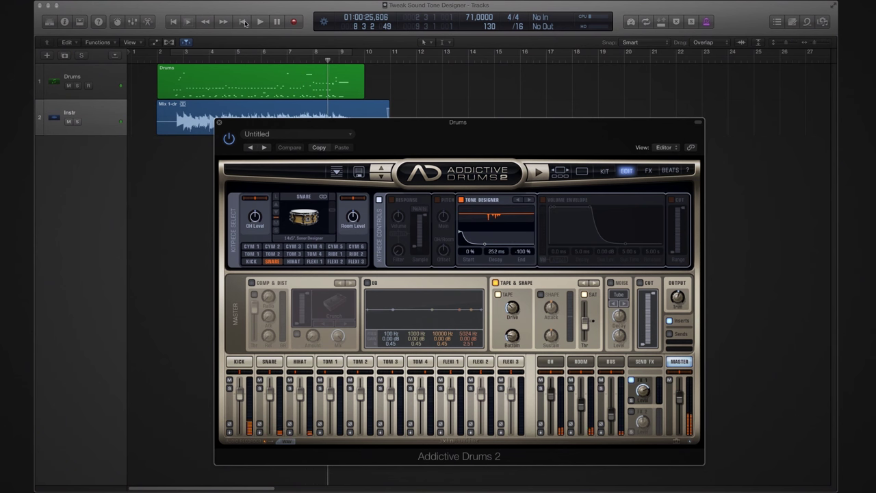
click(170, 63)
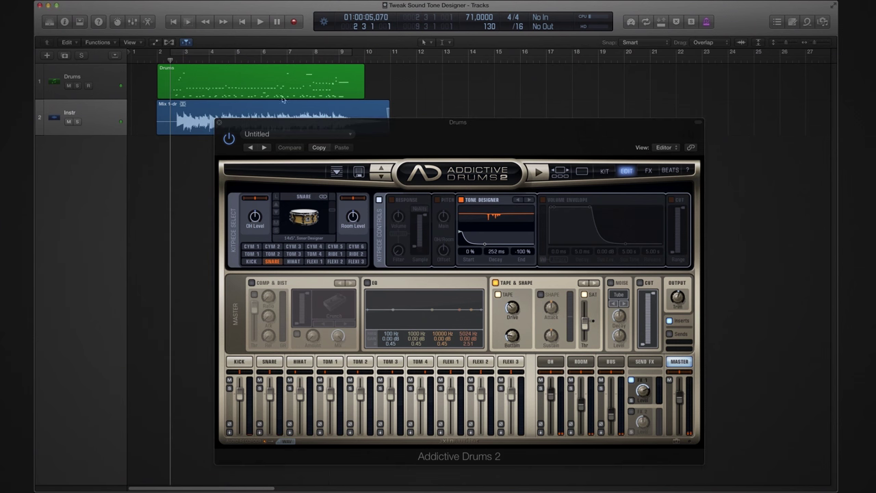
alt+click(524, 252)
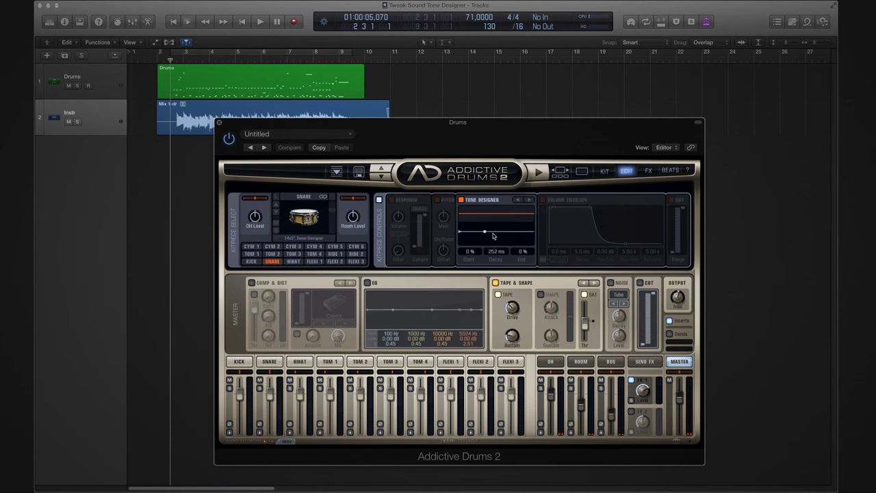
Step: Restart playback and adjust the Tone Designer End, leaving it at -40 %
click(261, 24)
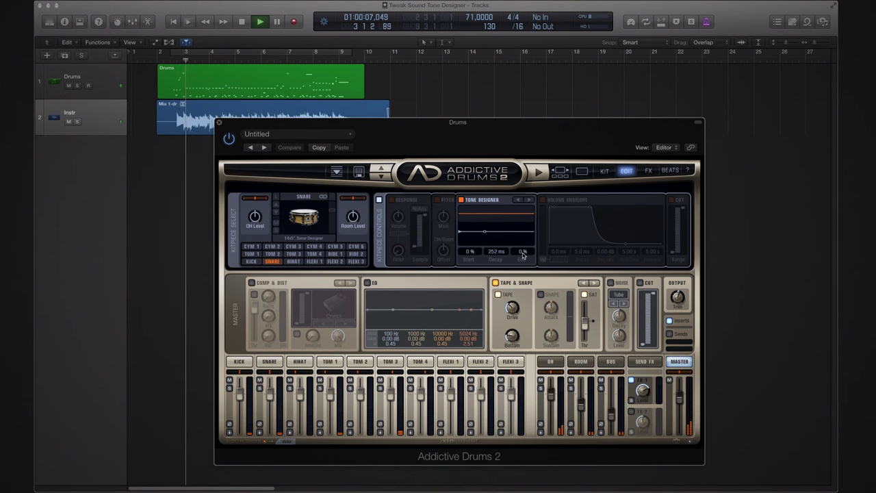
drag(523, 254, 525, 237)
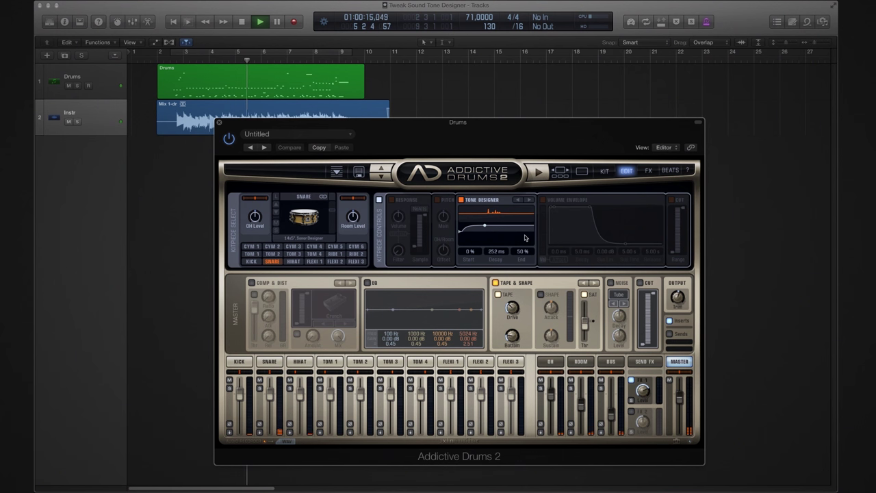
drag(522, 256, 525, 284)
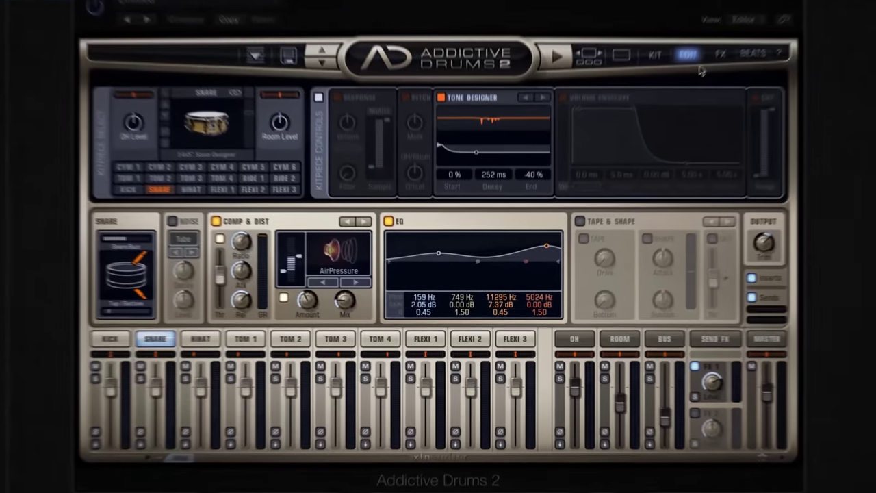
Step: Switch to the FX page showing the FX1 delay/reverb settings
click(652, 170)
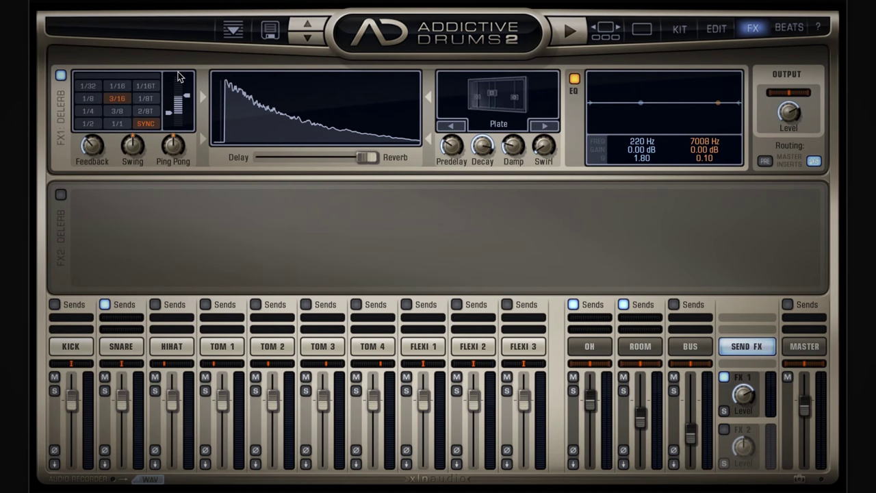
Step: Toggle FX2 Delverb on and back off, then set FX1's balance to 32 % delay, 68 % reverb
click(61, 196)
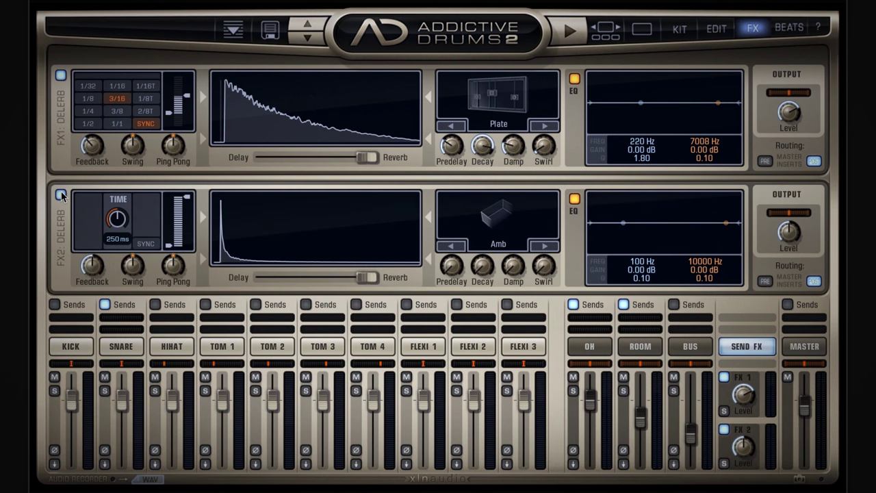
click(61, 195)
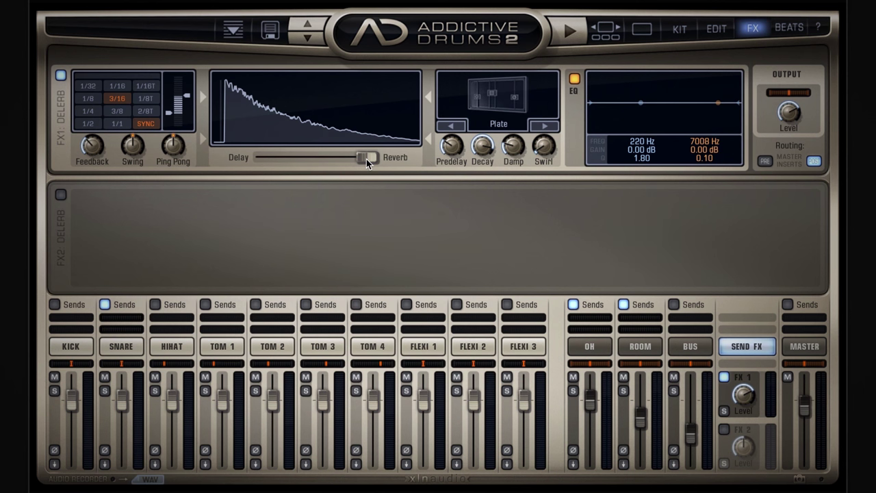
drag(366, 158, 251, 165)
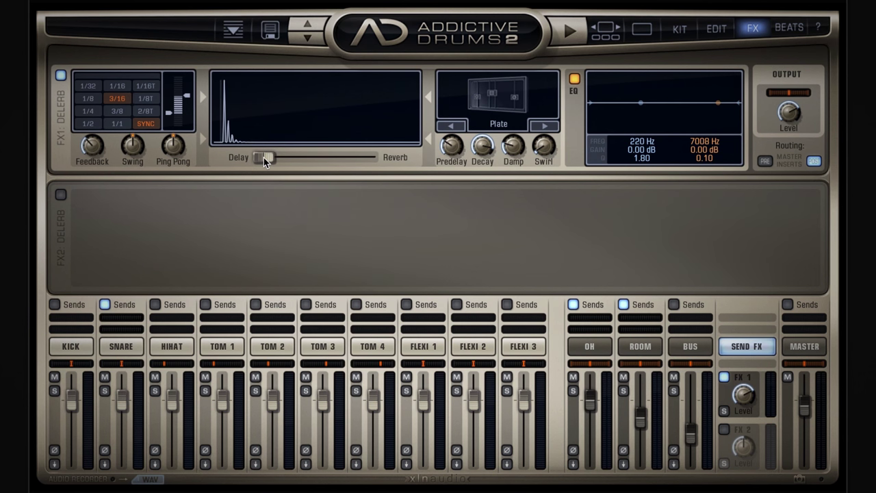
drag(264, 157, 382, 159)
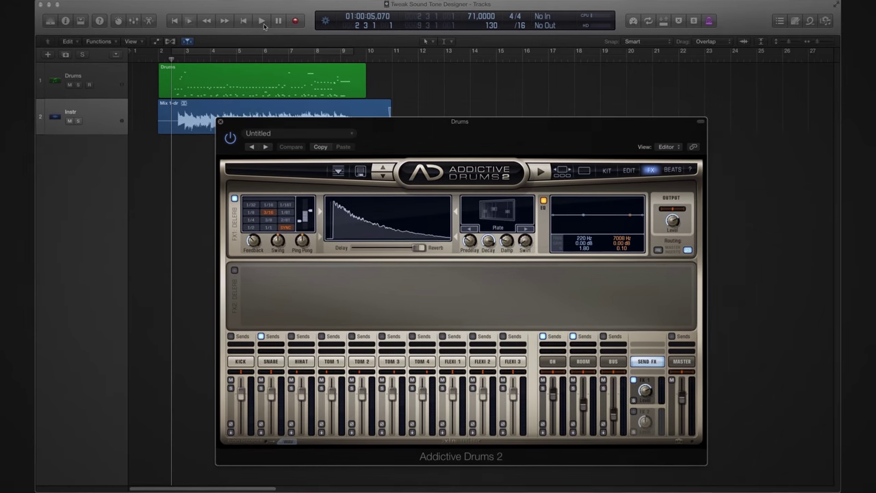
Step: Start playback and set the FX sends: Snare 22 %, Overheads 59 %, Room 62 %
click(262, 21)
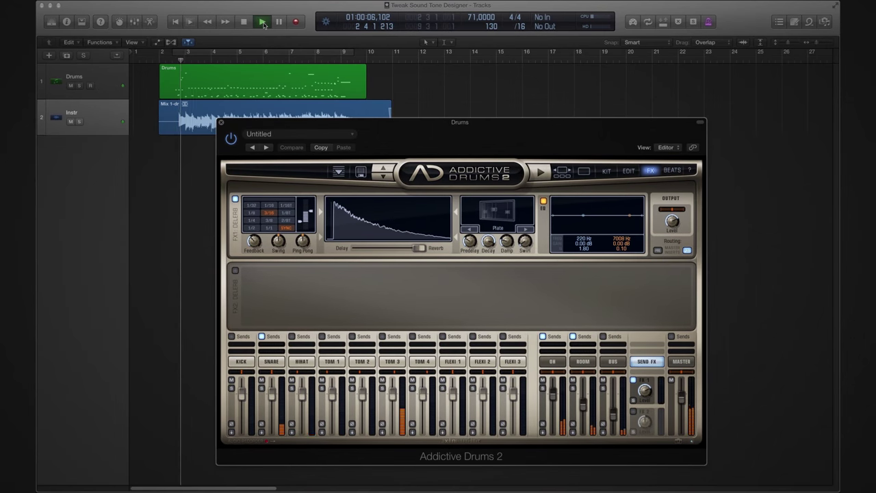
mouse_move(266, 345)
drag(267, 346, 271, 345)
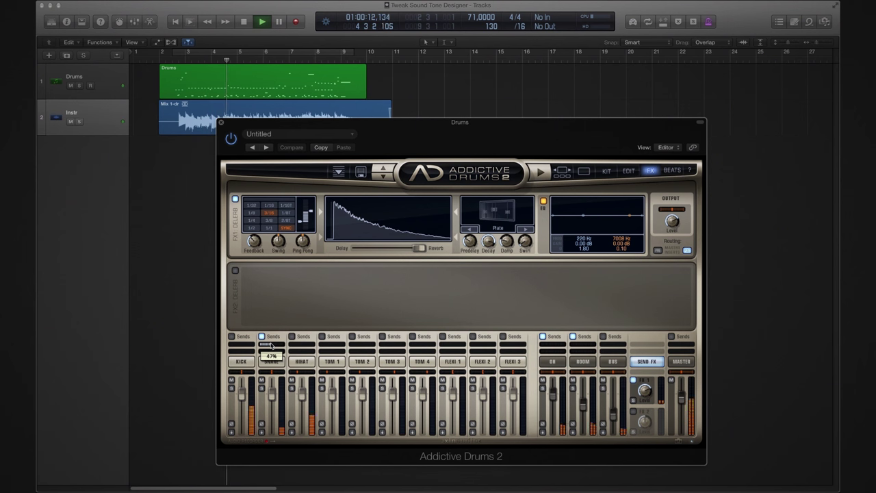
drag(272, 346, 264, 346)
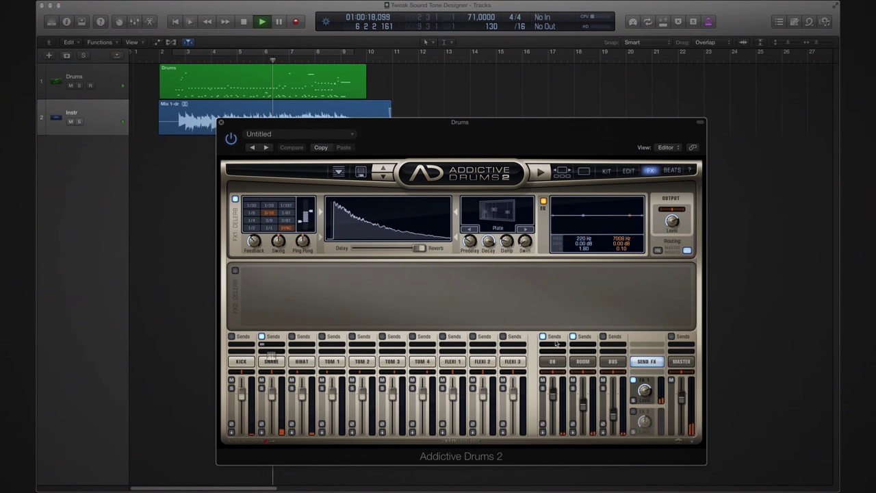
drag(545, 349, 556, 347)
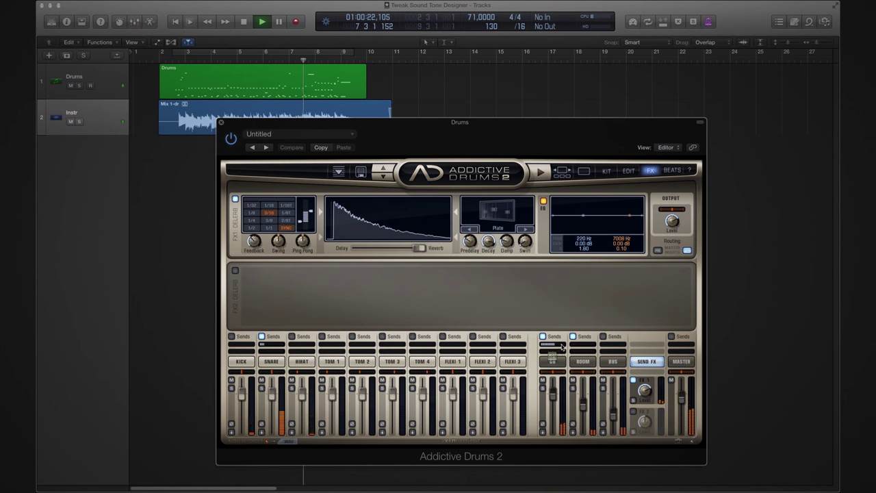
click(574, 347)
drag(573, 347, 586, 350)
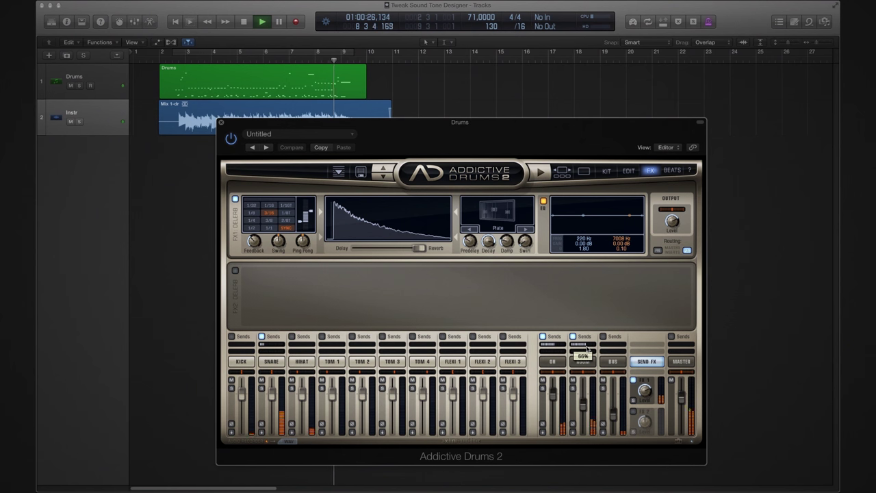
mouse_move(553, 351)
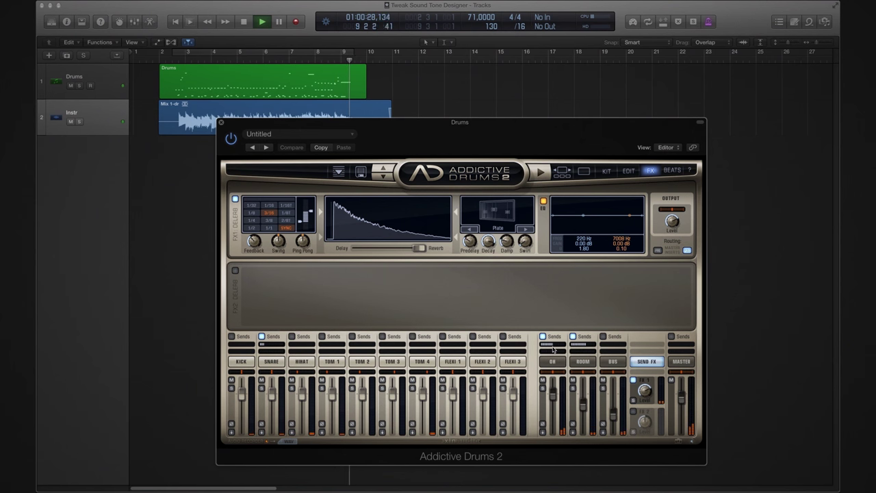